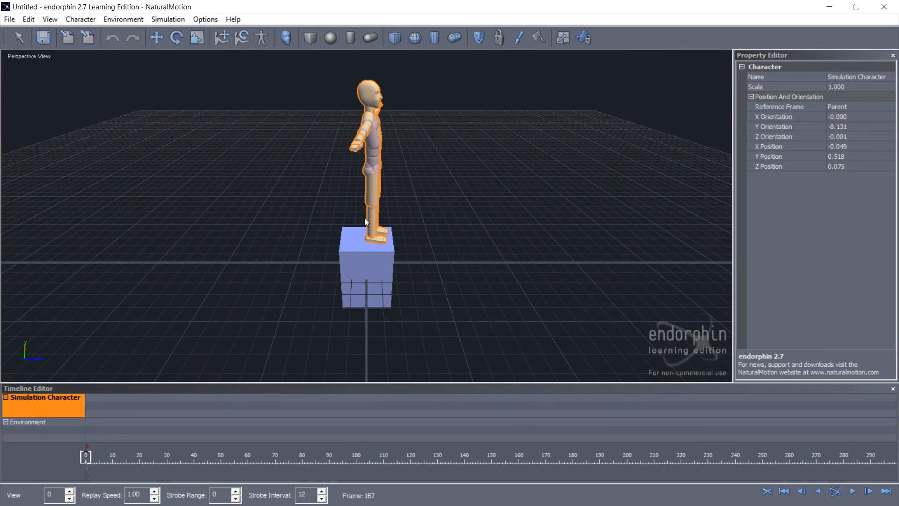
key("w")
key("Escape")
left_click_drag(435, 222, 377, 227, "alt")
key("w")
left_click_drag(411, 248, 470, 226, "alt")
key("w")
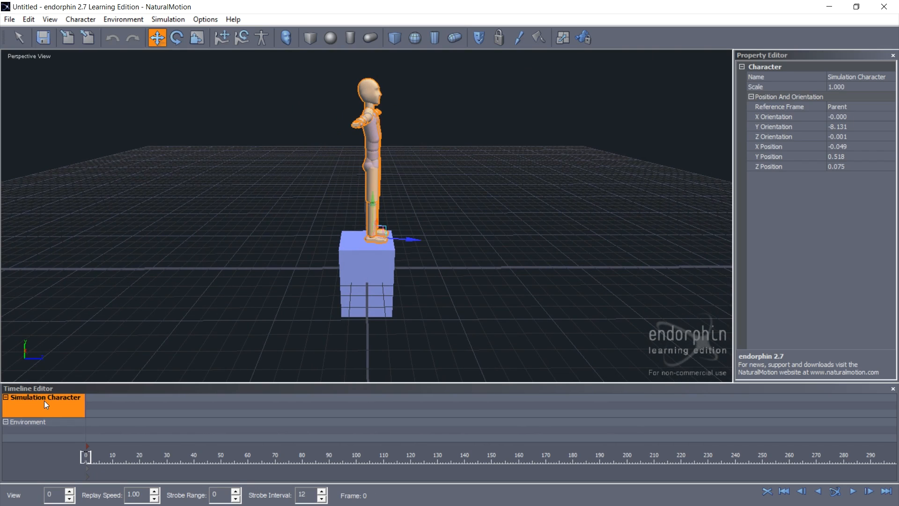
left_click(399, 266)
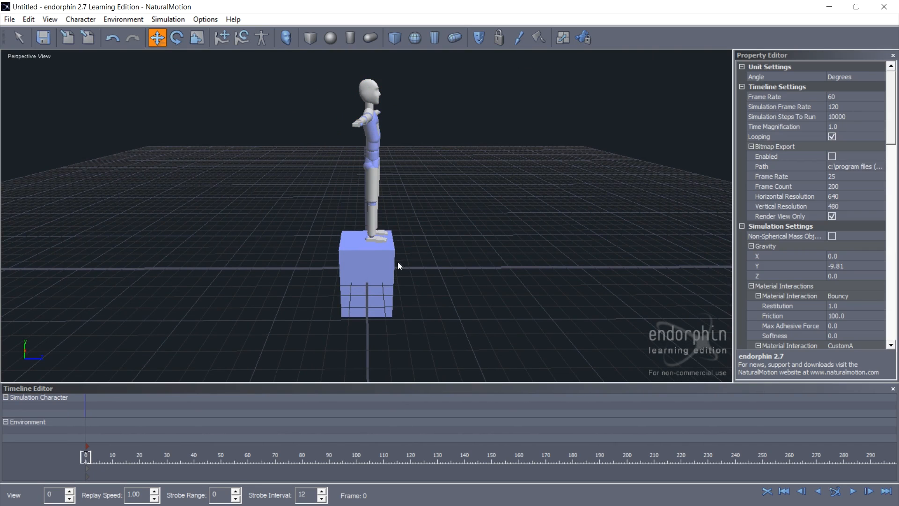
left_click_drag(405, 188, 427, 211, "alt")
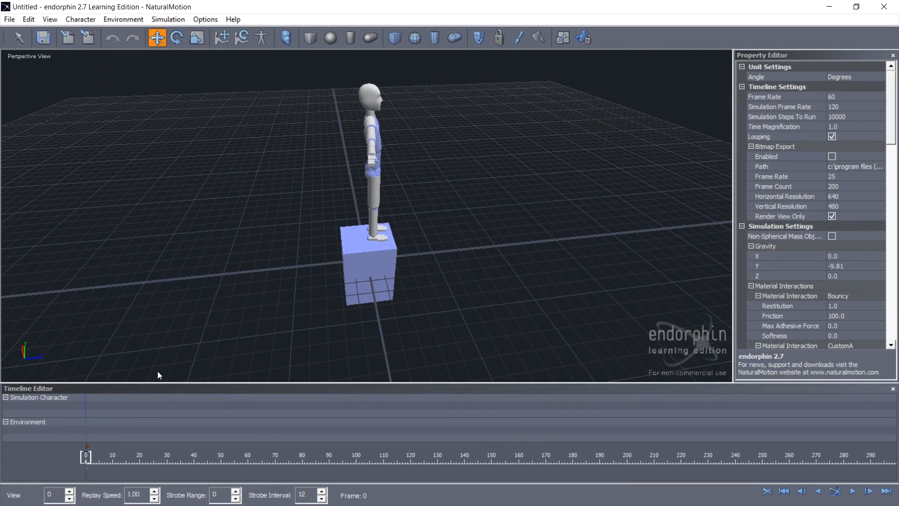
Start importing an animation for the Simulation Character and browse to the Program Files (x86) folder on drive C.
left_click(44, 396)
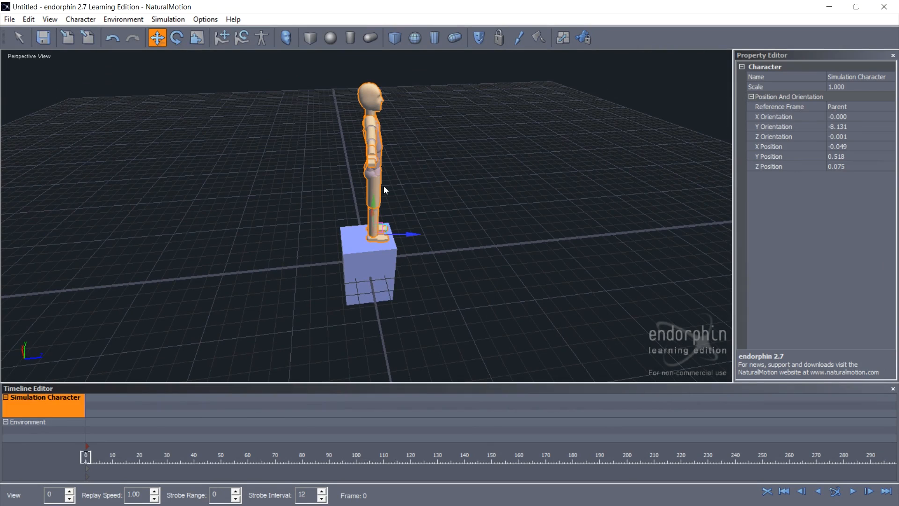
left_click(67, 39)
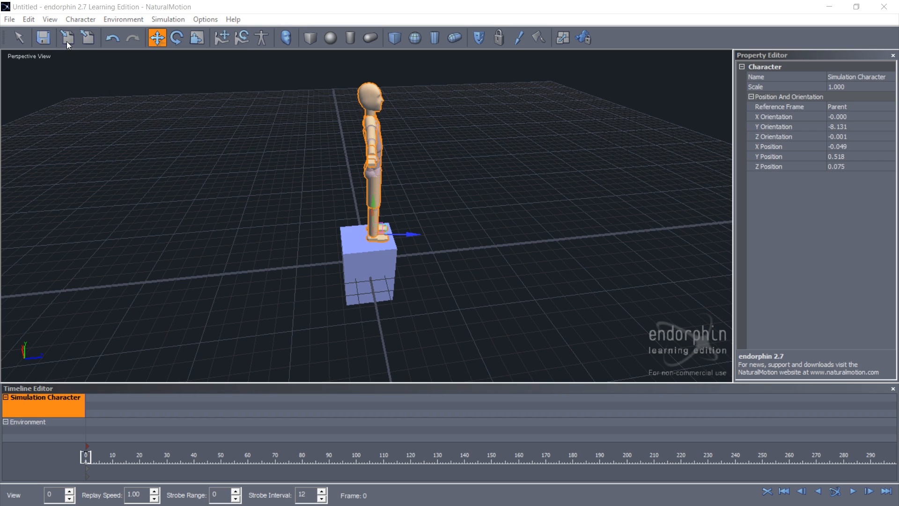
left_click(492, 158)
left_click(314, 289)
left_click(314, 289)
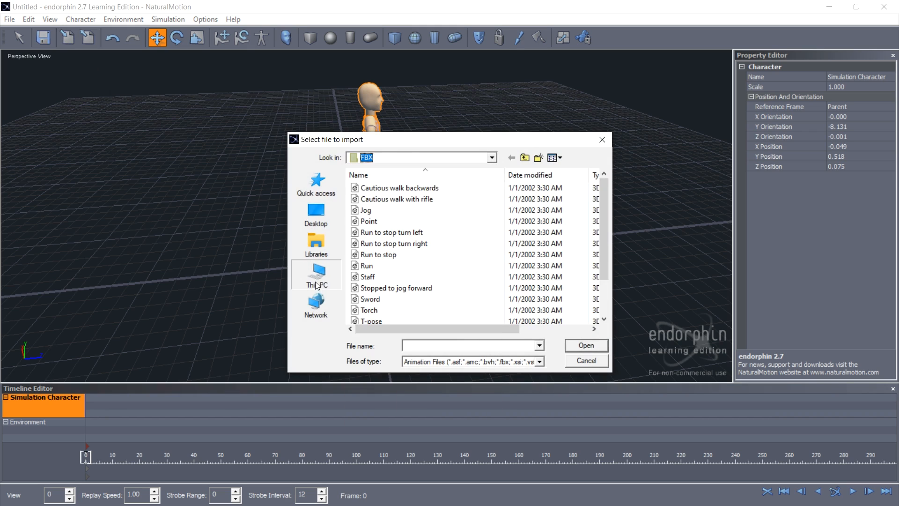
scroll(465, 252, "down", 1)
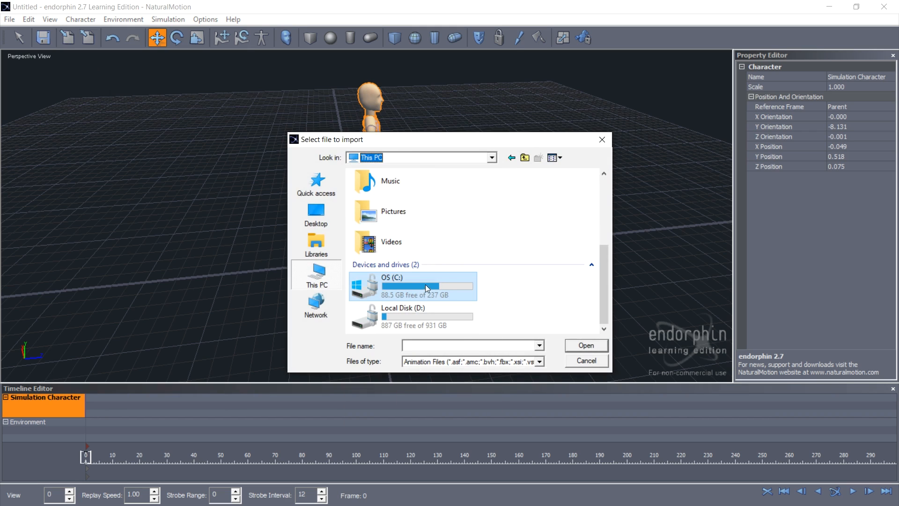
double_click(402, 289)
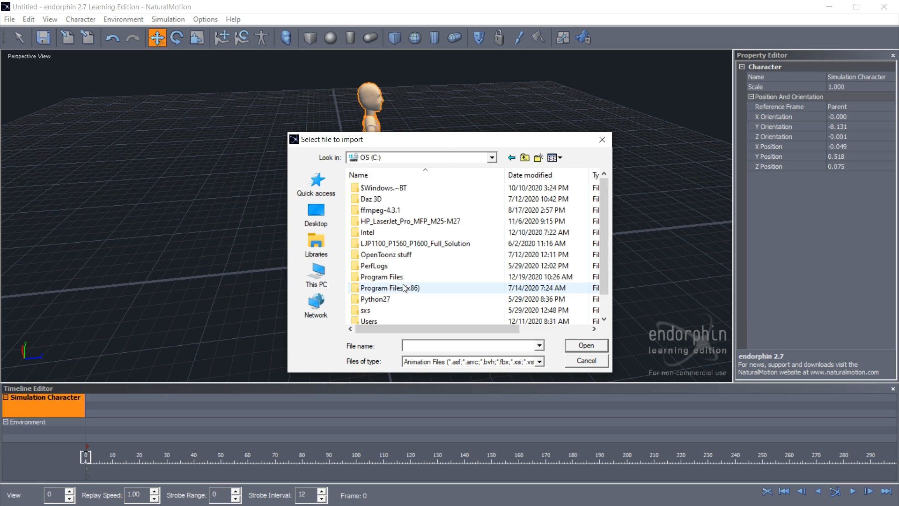
scroll(405, 289, "down", 1)
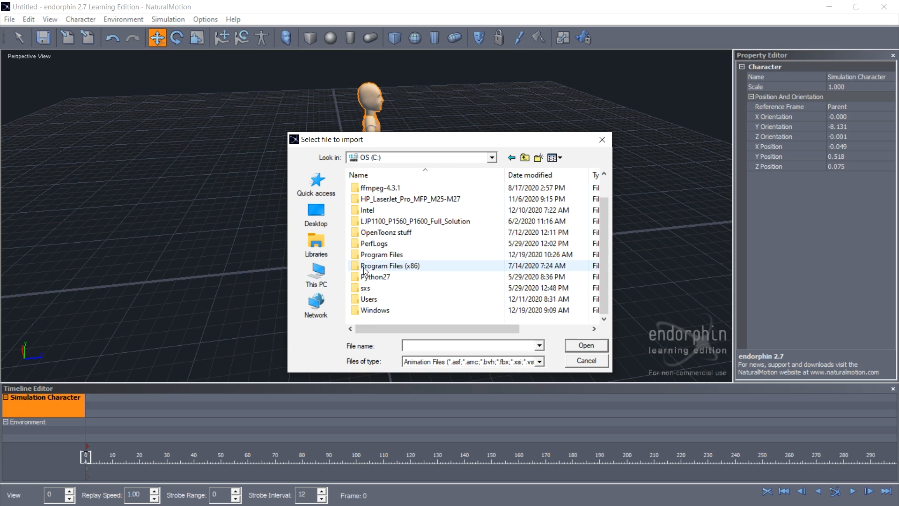
double_click(399, 266)
Choose the Jump Off Box animation from NaturalMotion/endorphin 2.7.1 Learning Edition/Resources/Animation/Audiomotion2/FBX for import.
scroll(398, 270, "down", 3)
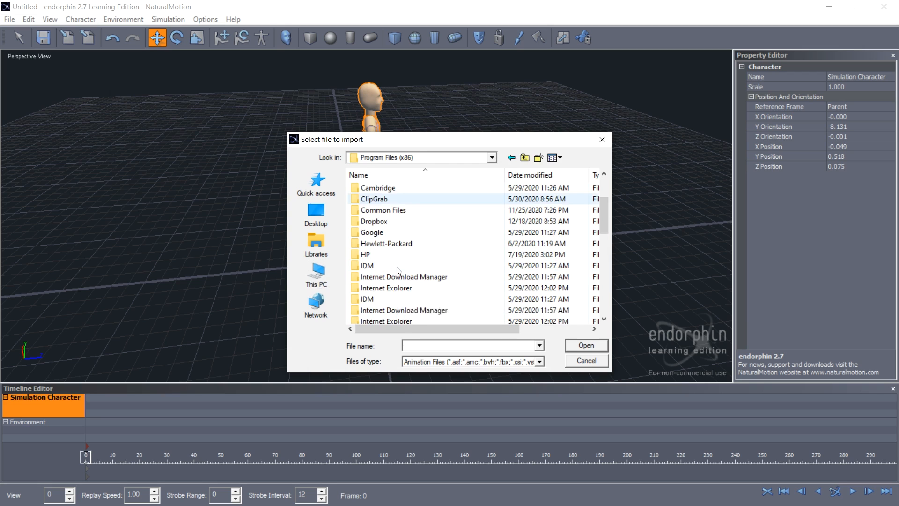
scroll(401, 273, "down", 3)
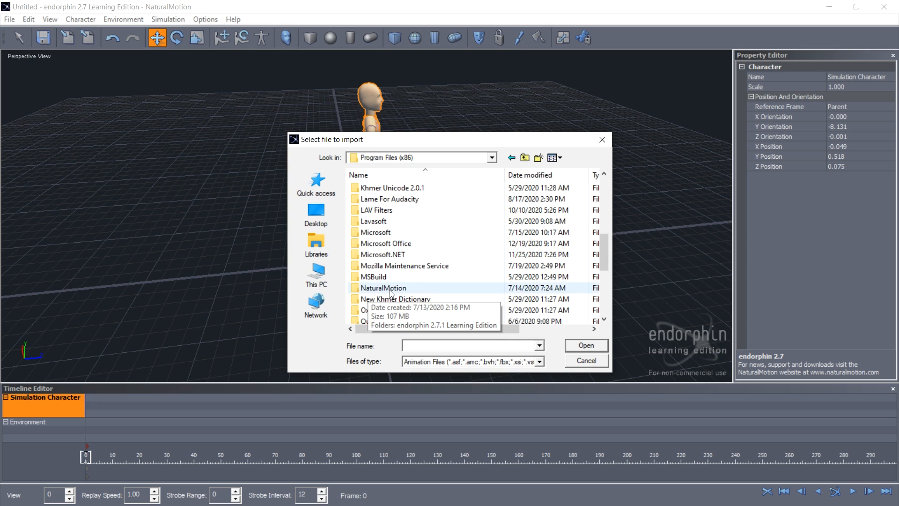
double_click(390, 291)
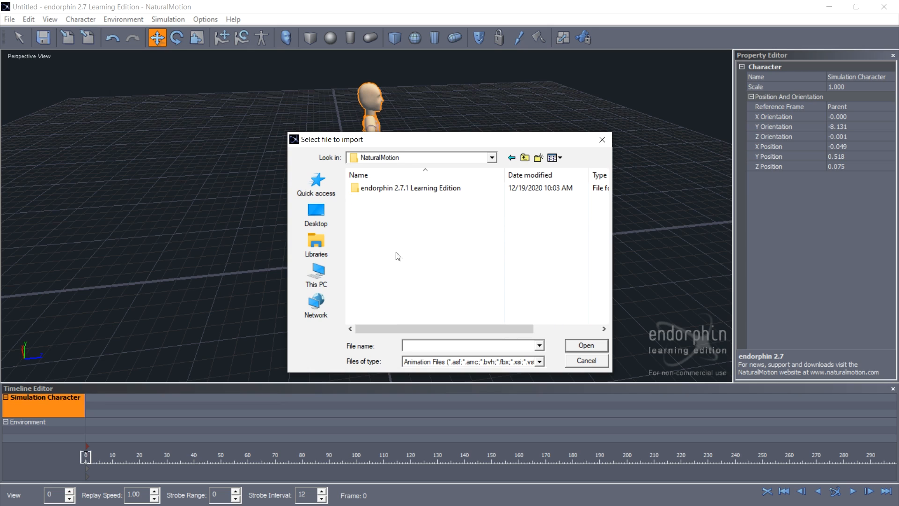
double_click(376, 190)
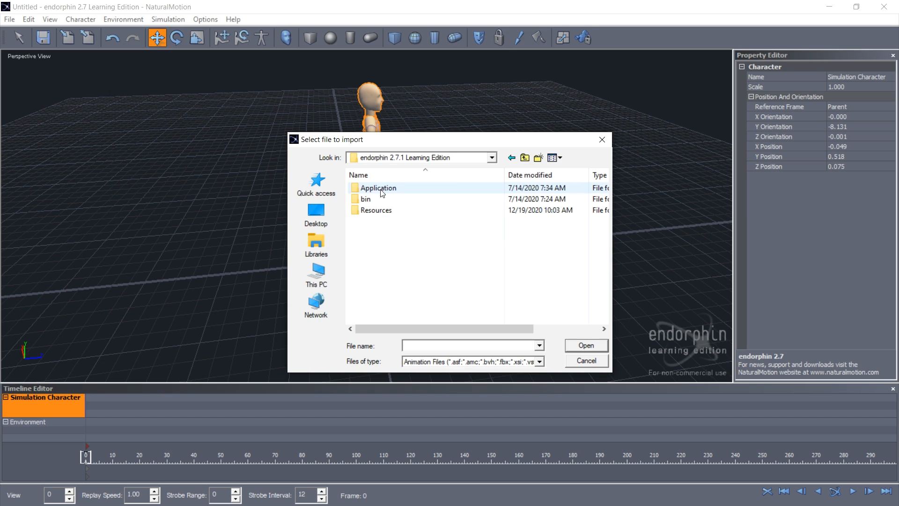
double_click(371, 212)
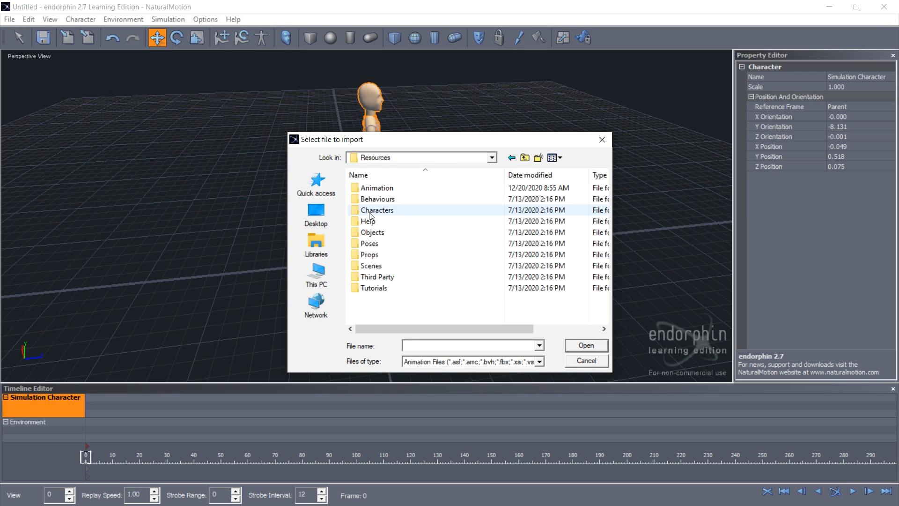
double_click(377, 189)
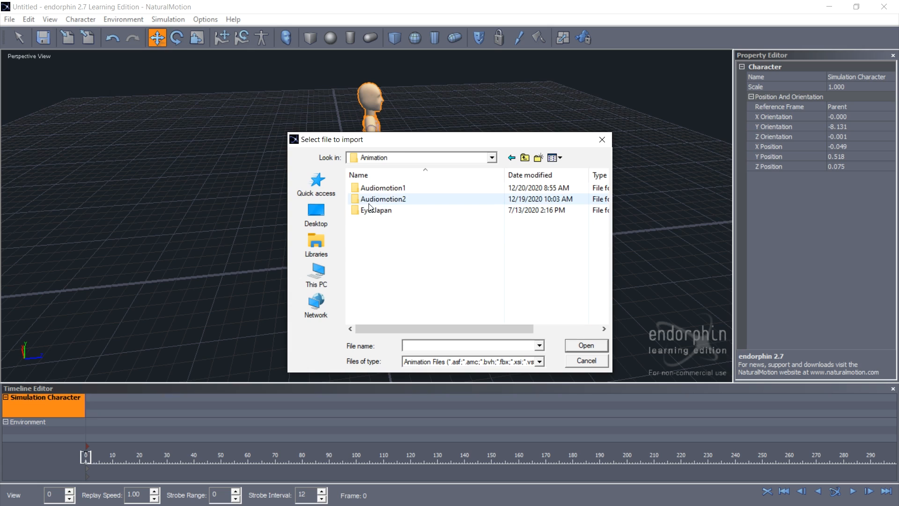
double_click(392, 202)
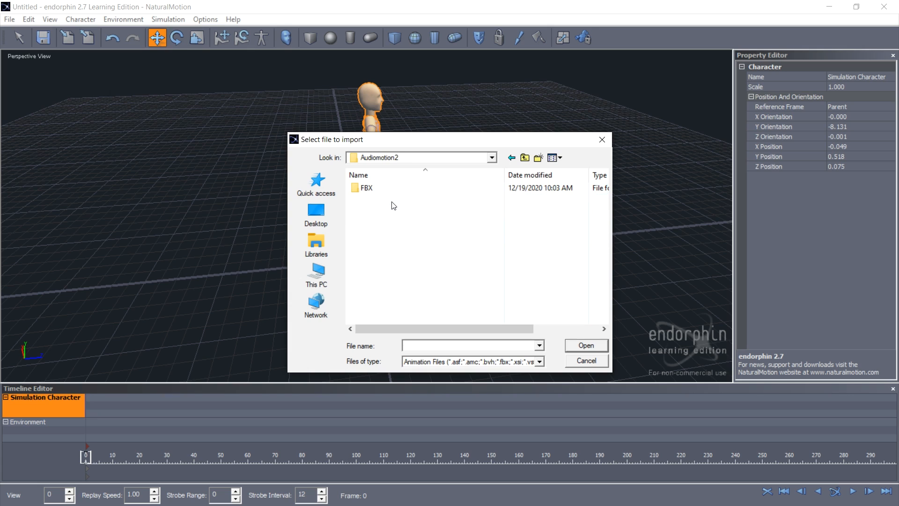
double_click(367, 190)
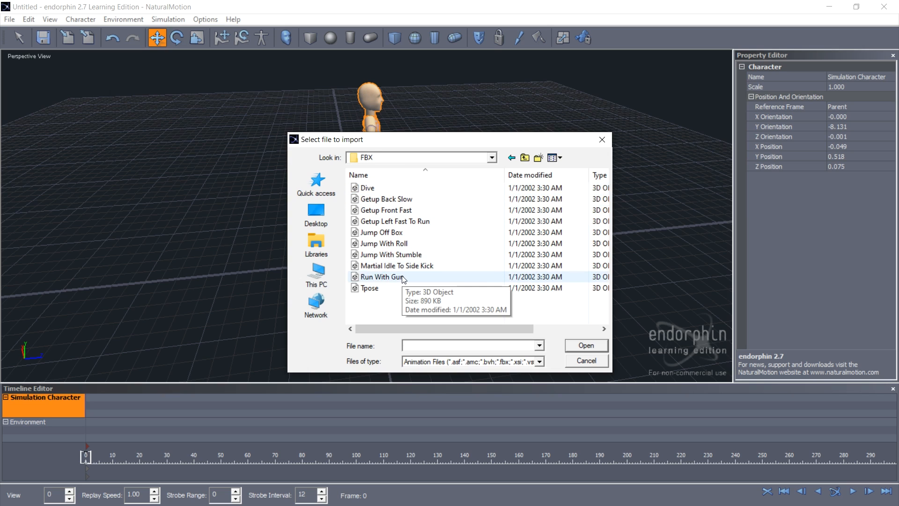
left_click(386, 237)
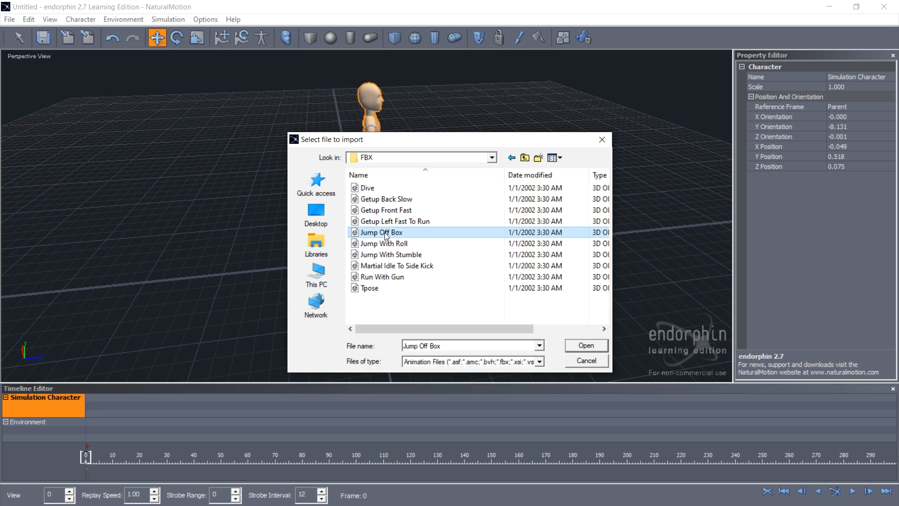
left_click(588, 347)
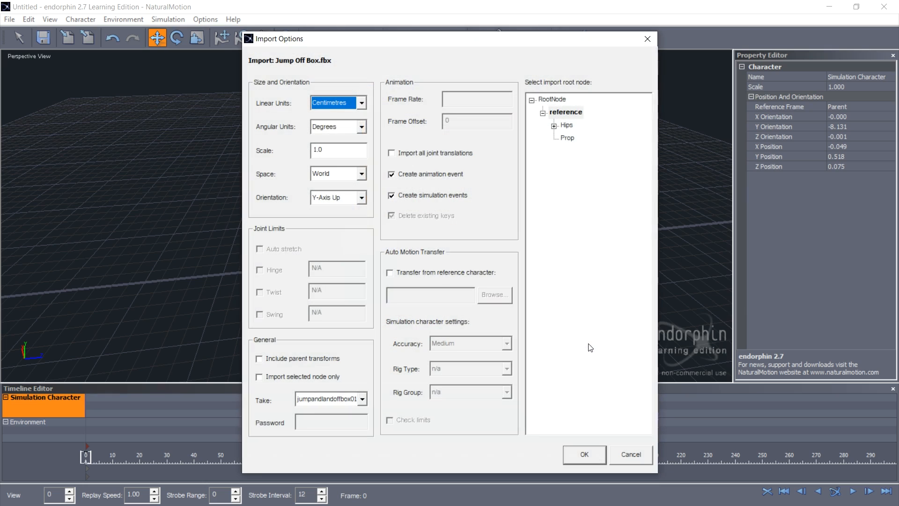
Import the animation with motion transfer from the Audiomotion2 reference character, using the reference node as the import root.
left_click(388, 273)
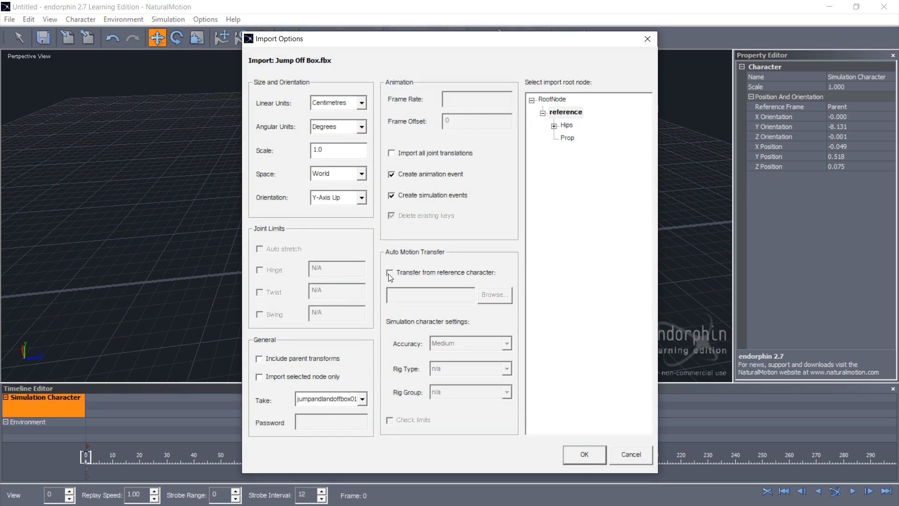
left_click(496, 299)
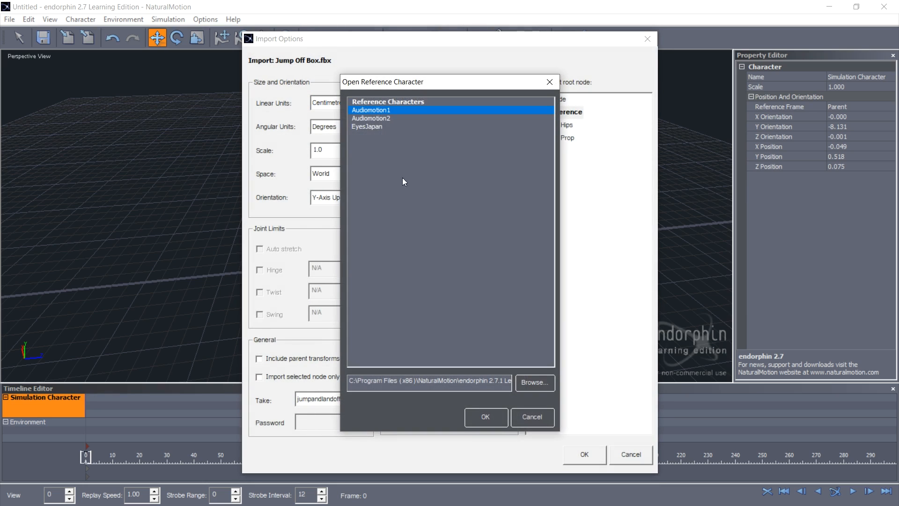
left_click(374, 119)
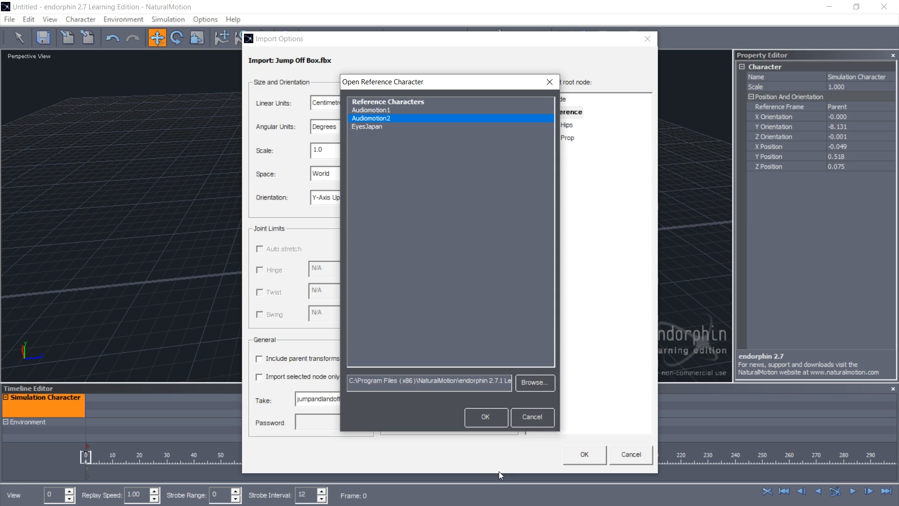
left_click(488, 418)
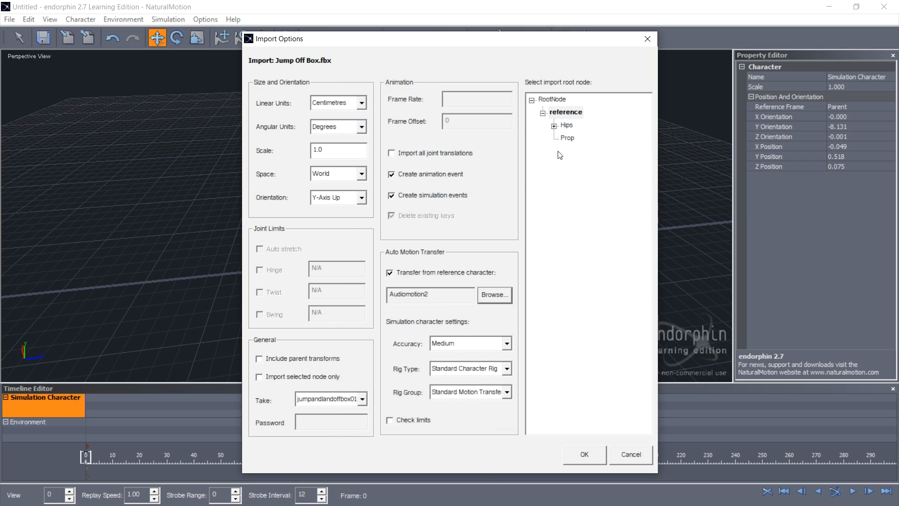
left_click(567, 113)
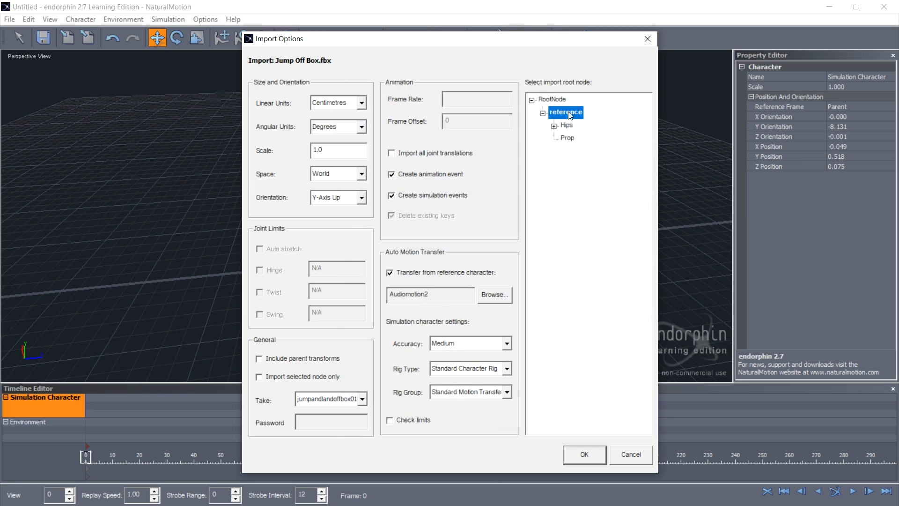
left_click(585, 456)
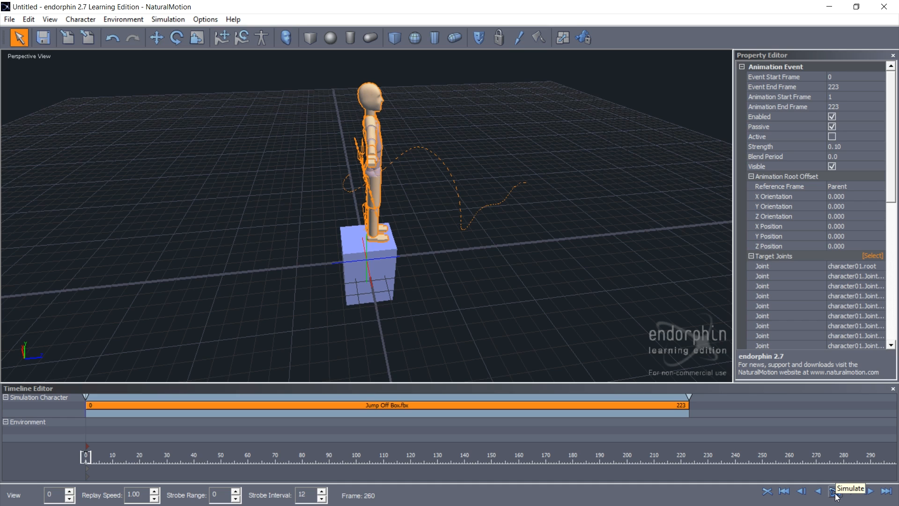
Simulate the imported Jump Off Box motion until the character lands, stop it and reset the scene to frame 0.
left_click(833, 491)
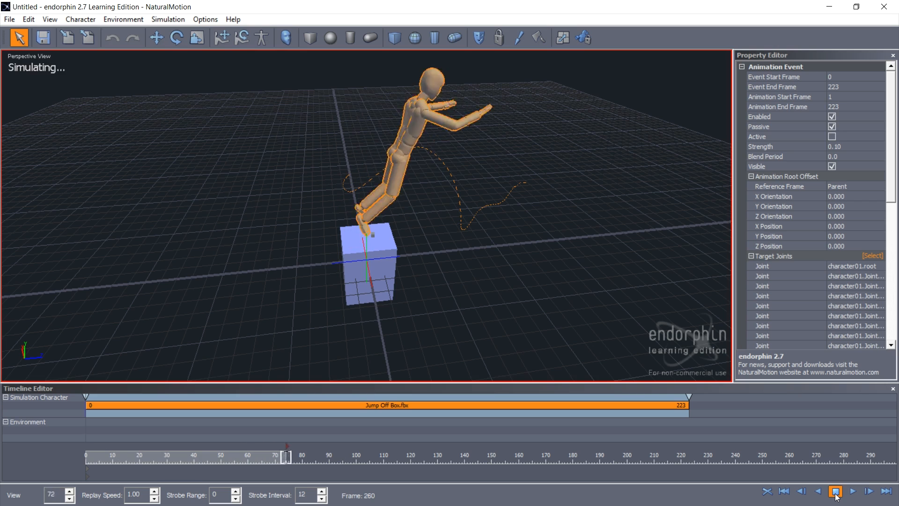
left_click(835, 491)
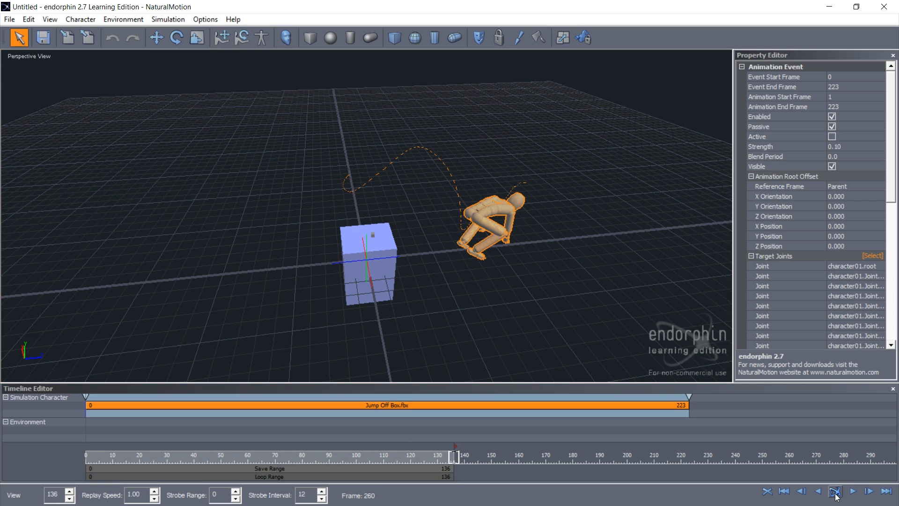
left_click(767, 491)
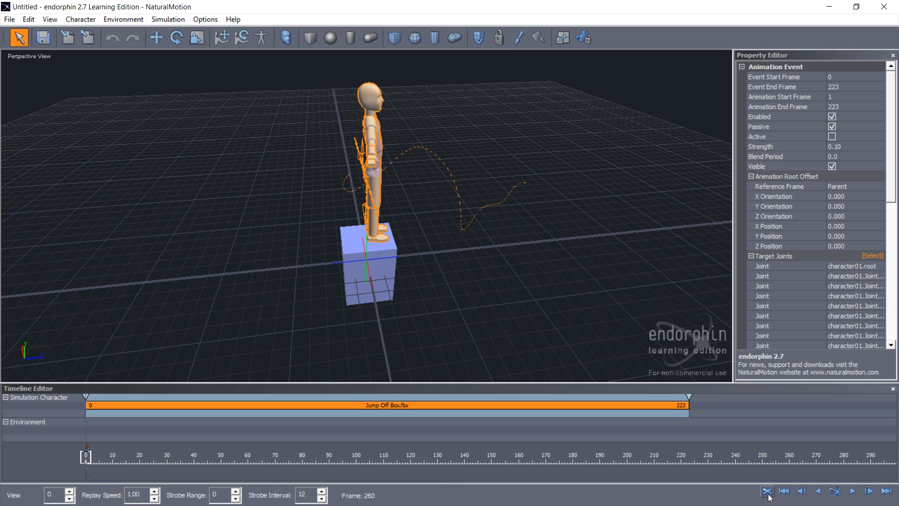
Run and stop the simulation several more times to review the character's jump from the side.
left_click(835, 492)
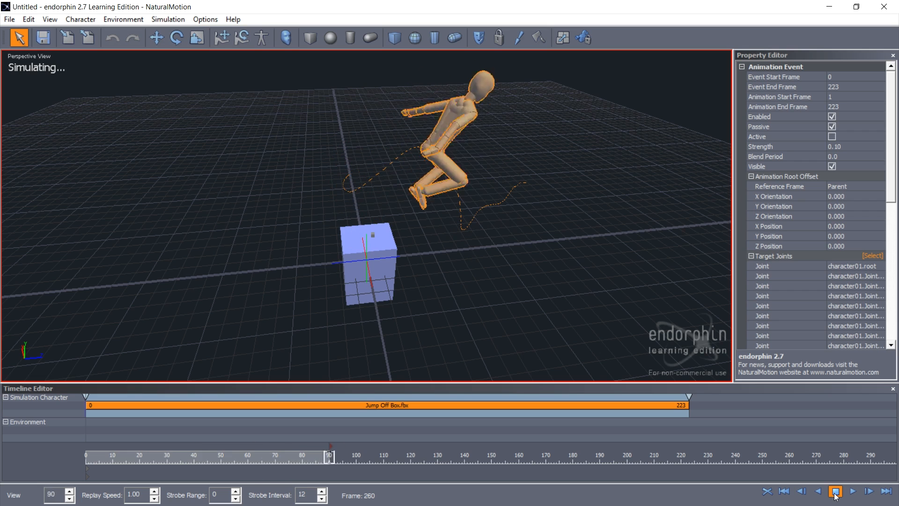
left_click(836, 492)
left_click(835, 492)
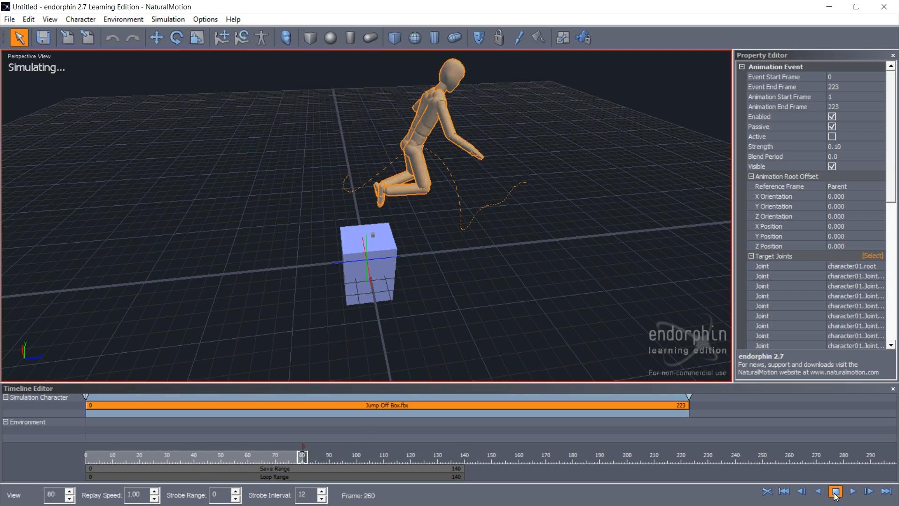
left_click(835, 492)
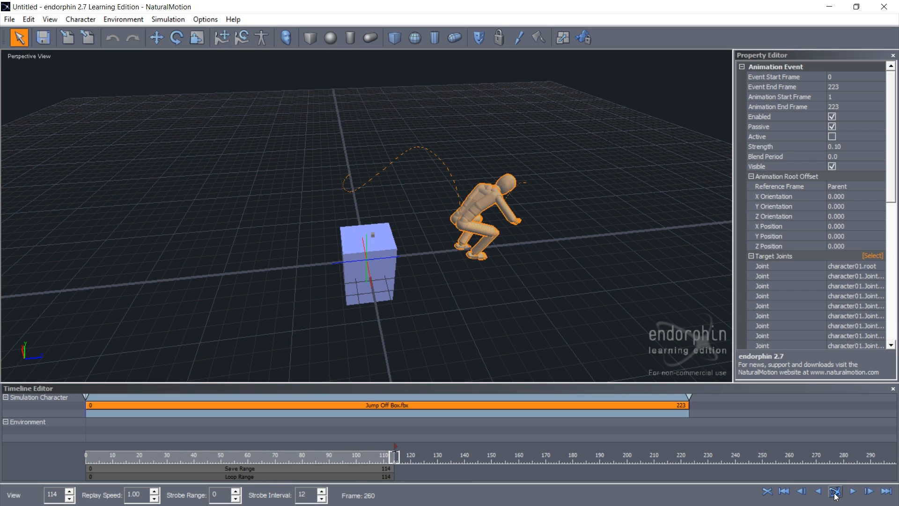
left_click(835, 491)
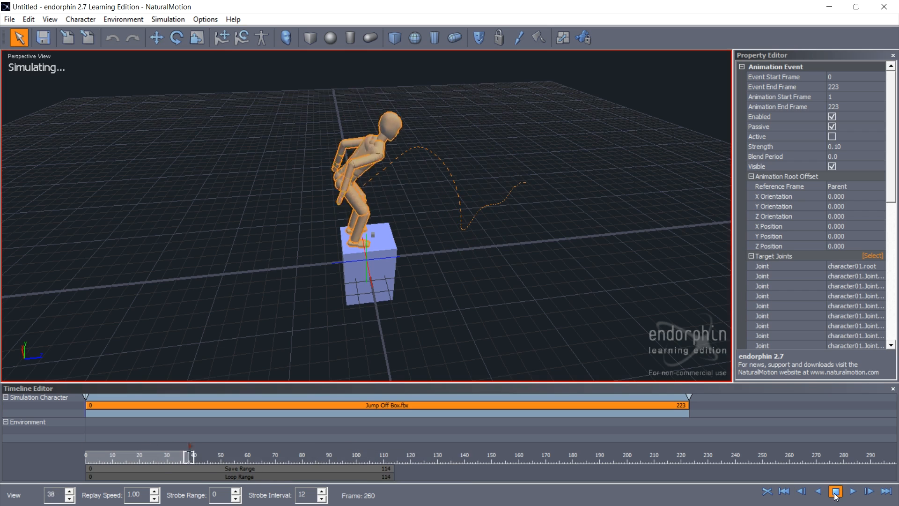
left_click(836, 492)
Replay the simulated jump from a front view and from a low side view to check the landing and stand-up.
left_click_drag(570, 283, 404, 304, "alt")
middle_click_drag(378, 263, 391, 233)
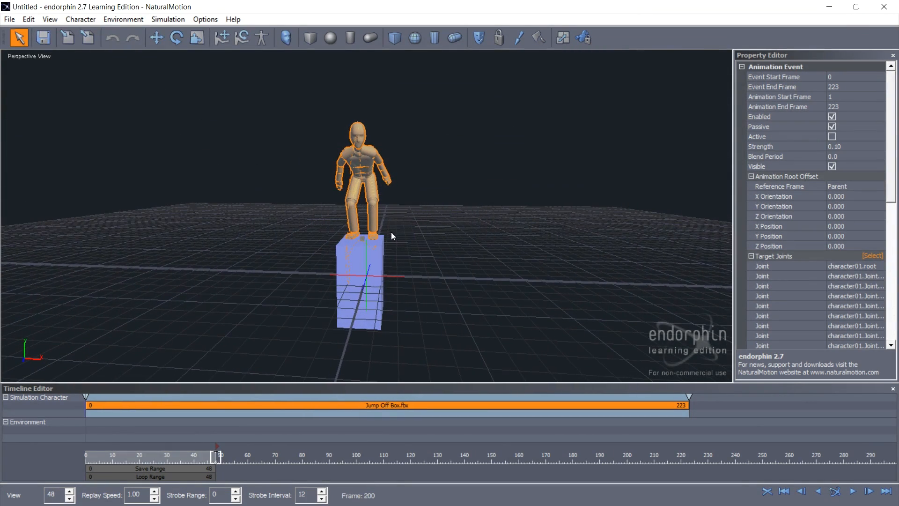
left_click(835, 491)
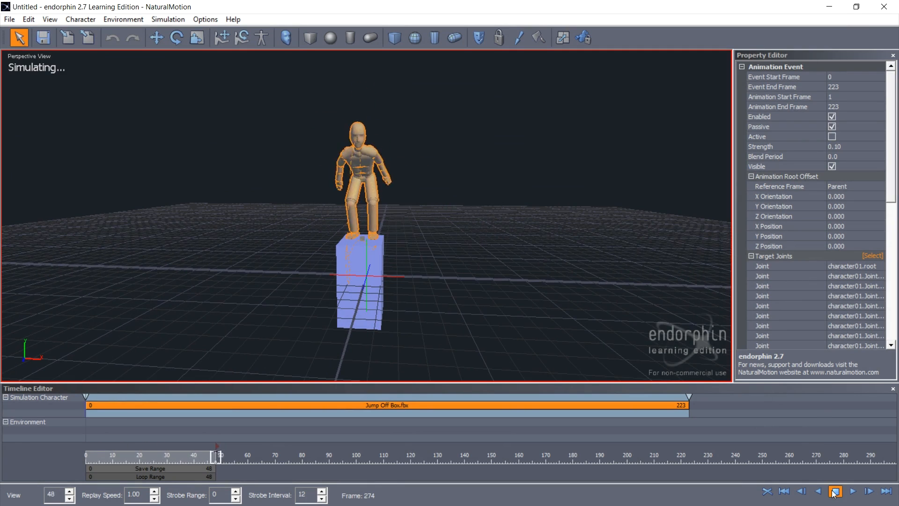
left_click(835, 491)
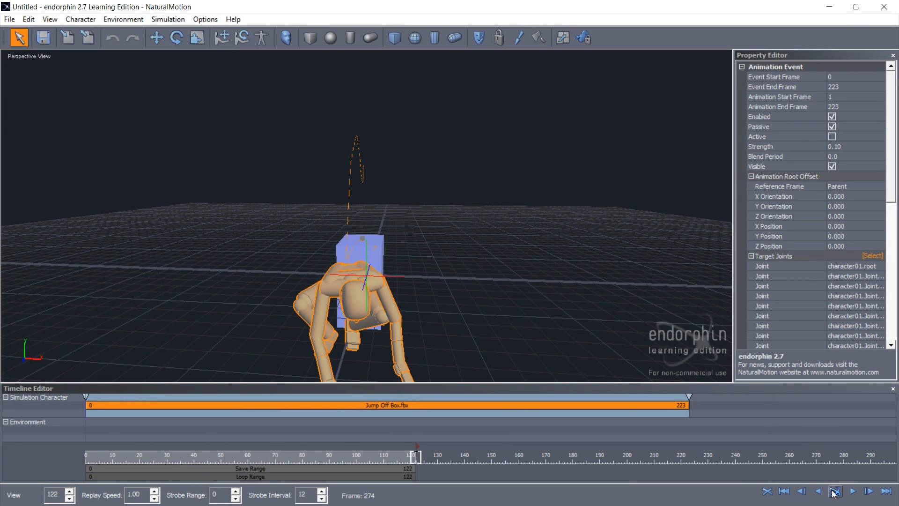
left_click(835, 491)
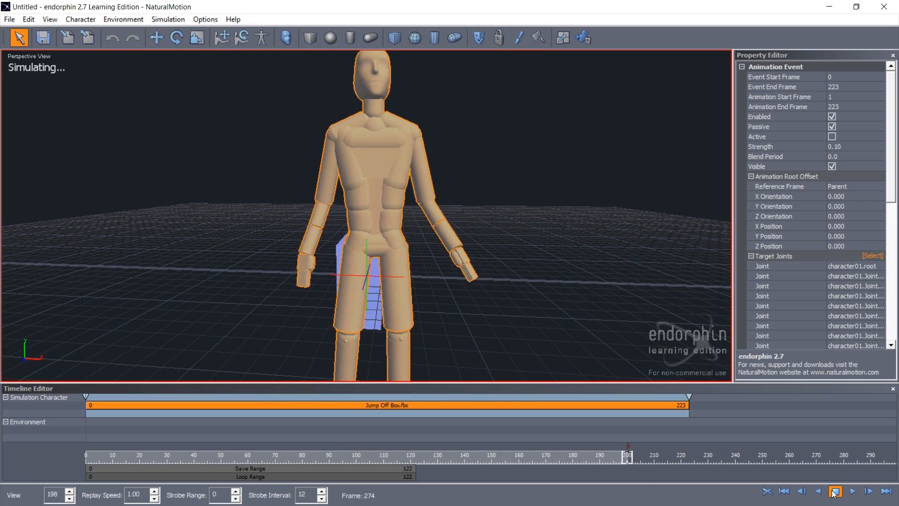
left_click(835, 492)
middle_click_drag(384, 272, 499, 254)
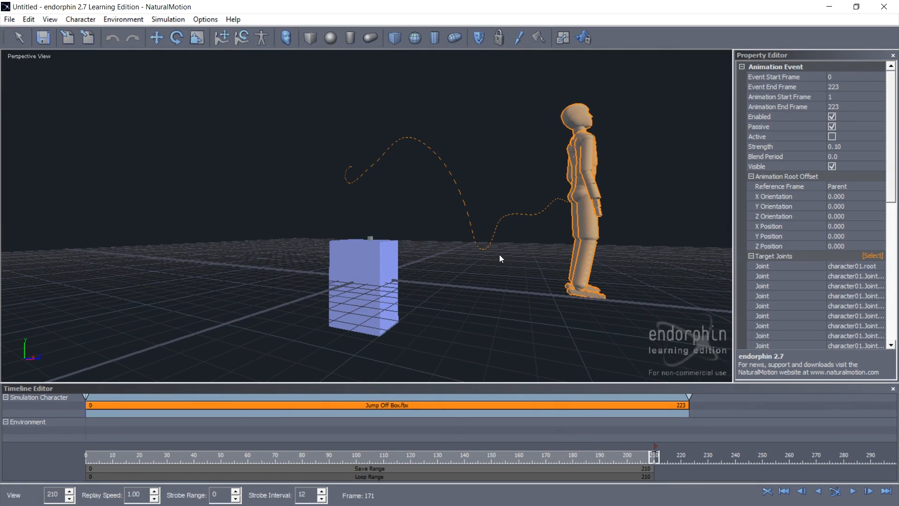
left_click(835, 492)
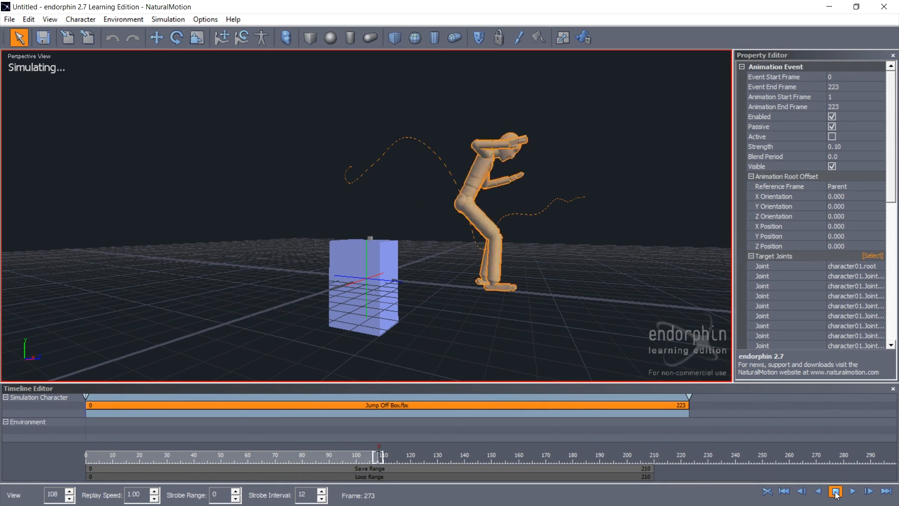